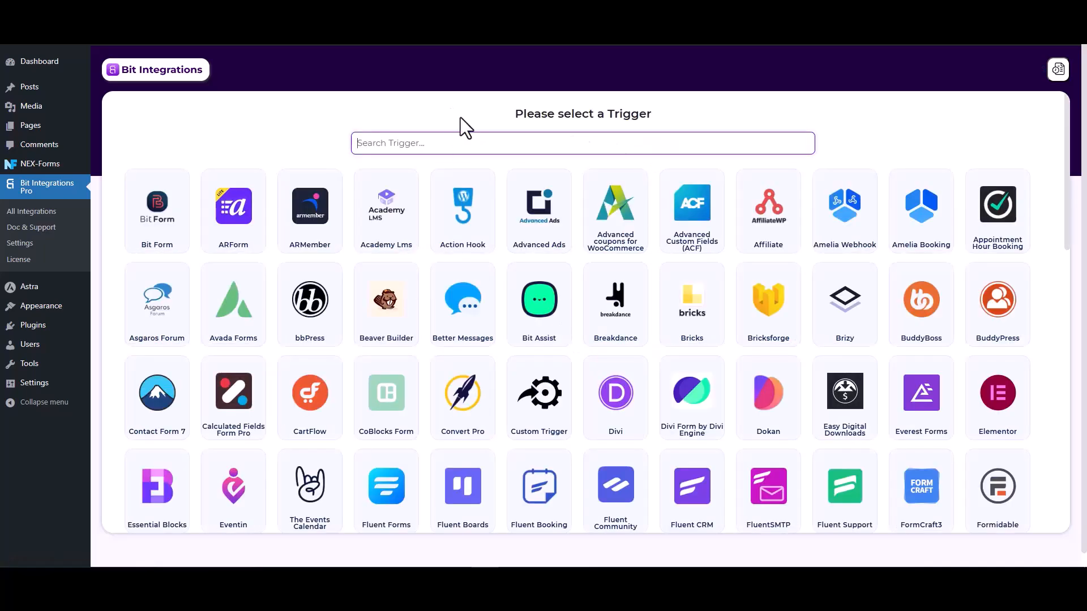
Step: Search 'nex' and pick NEX-Forms as the integration trigger
type("nex")
left_click(608, 233)
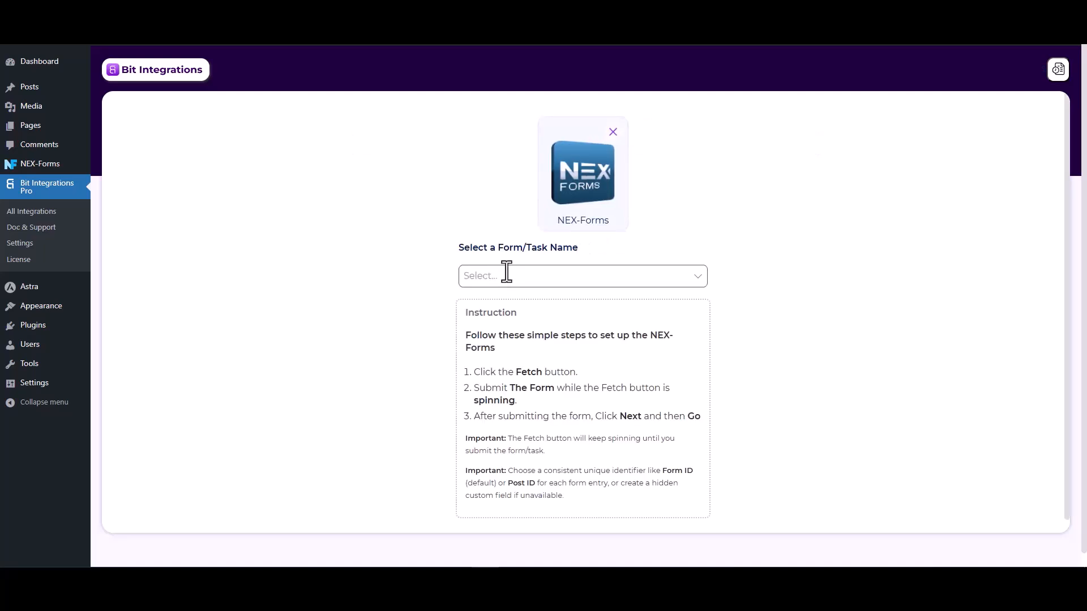
Step: Set the task to Form Submission, start fetching, and go to the demo form's Name field
left_click(507, 274)
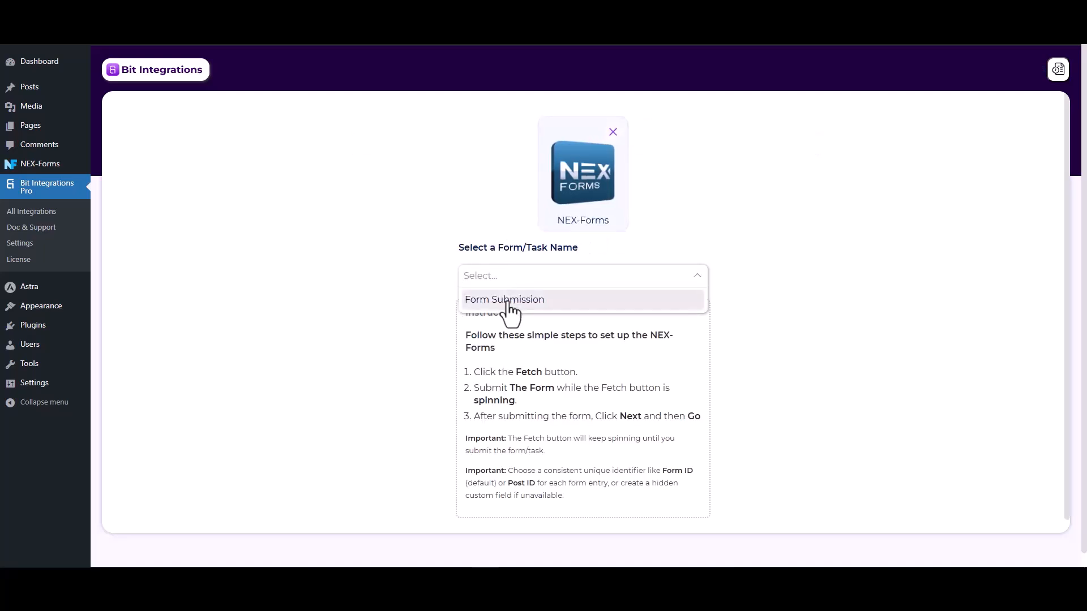
left_click(507, 301)
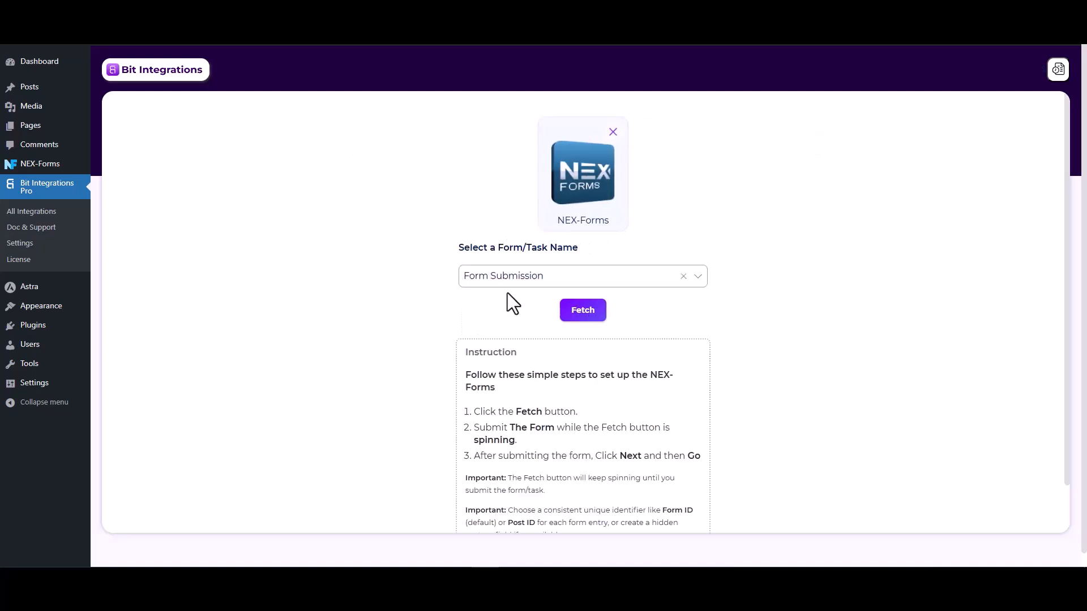
left_click(583, 315)
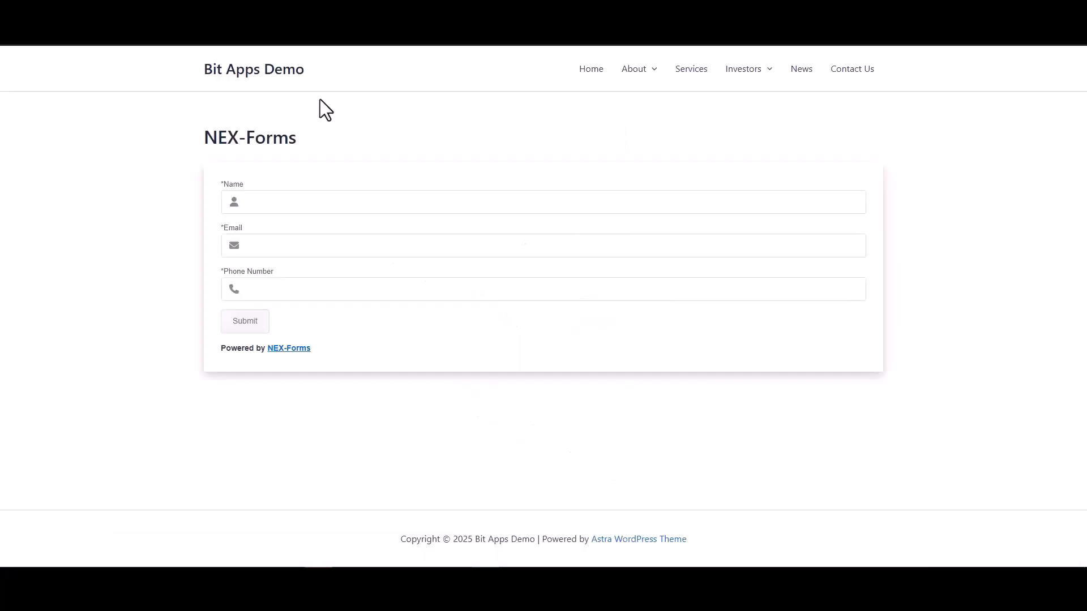
left_click(325, 204)
Step: Fill the demo form with name Test, a corrected test email and a phone number, then submit
type("Test")
left_click(680, 240)
type("test@gmial")
key("BackSpace")
key("BackSpace")
key("BackSpace")
type("ail.com")
left_click(764, 299)
type("1234")
left_click(261, 328)
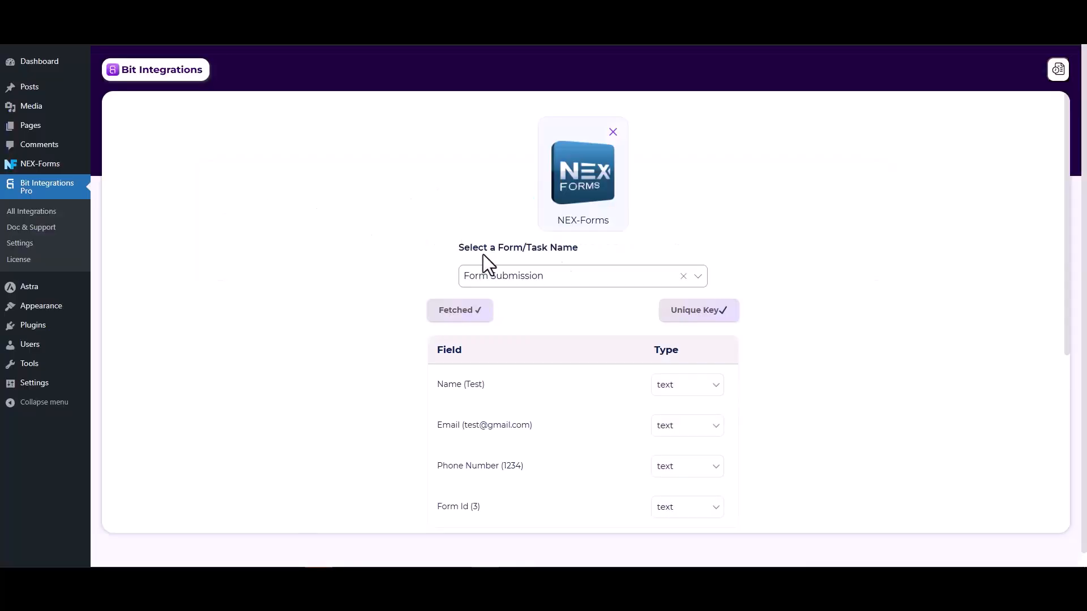
Step: Accept the four fetched fields and pick Mailify as the action app via 'maili' search
scroll(834, 277, "down", 2)
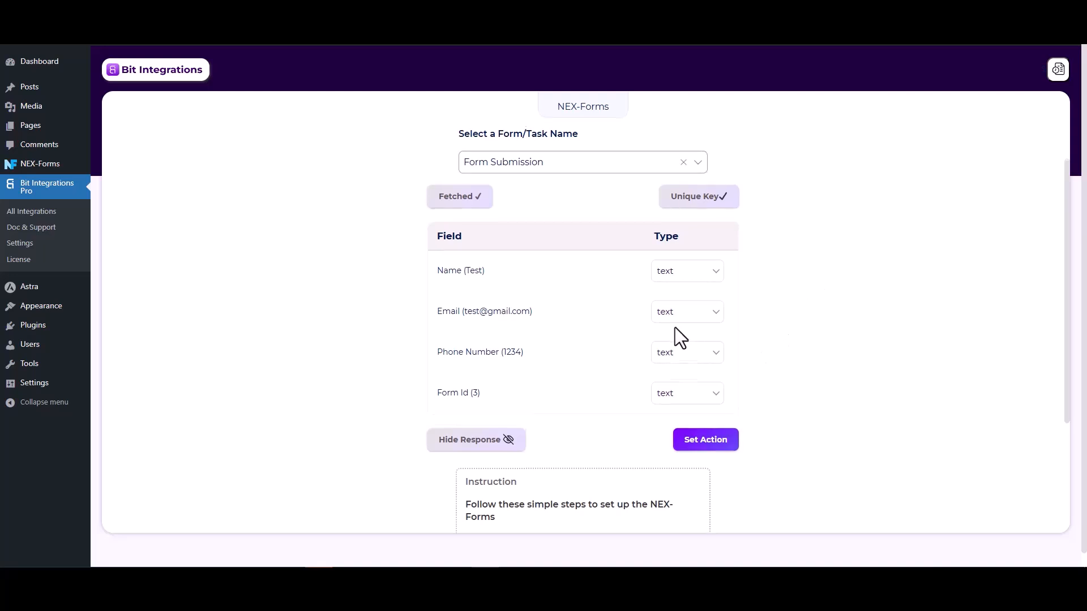
scroll(675, 328, "down", 1)
left_click(717, 386)
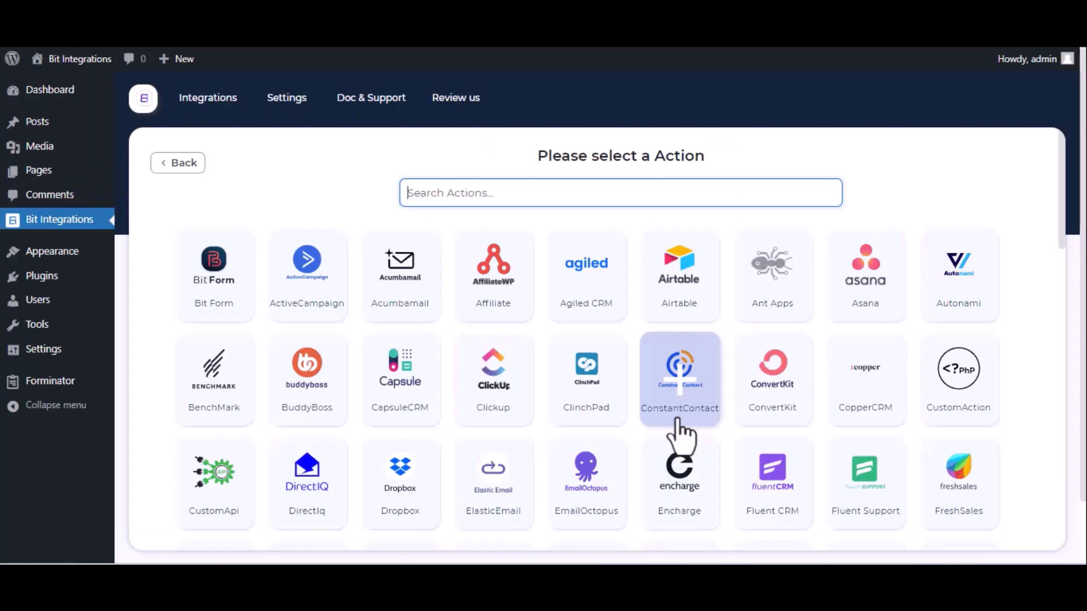
type("maili")
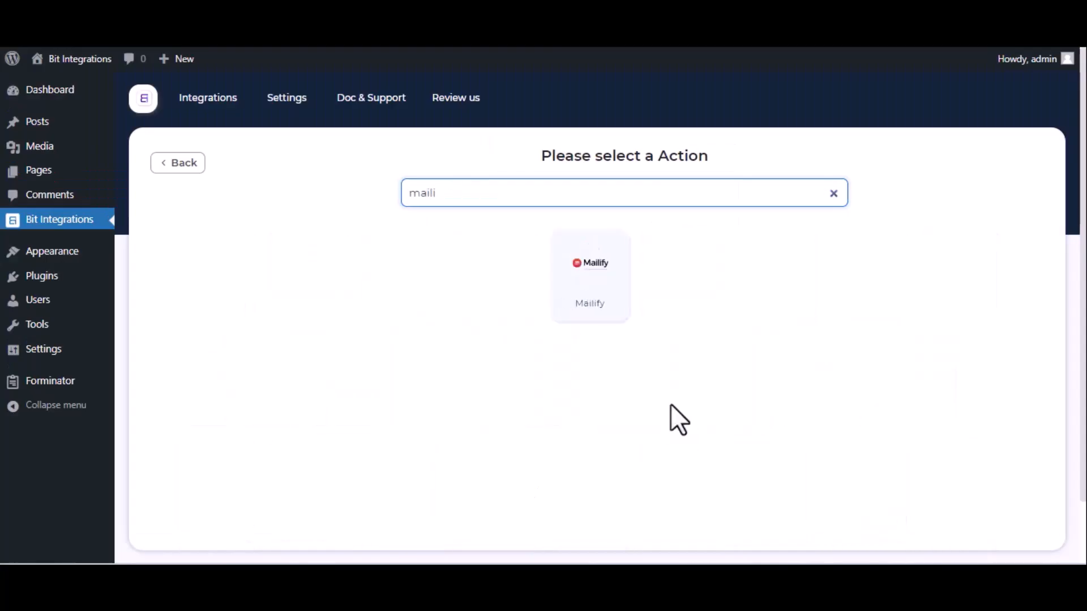
left_click(615, 308)
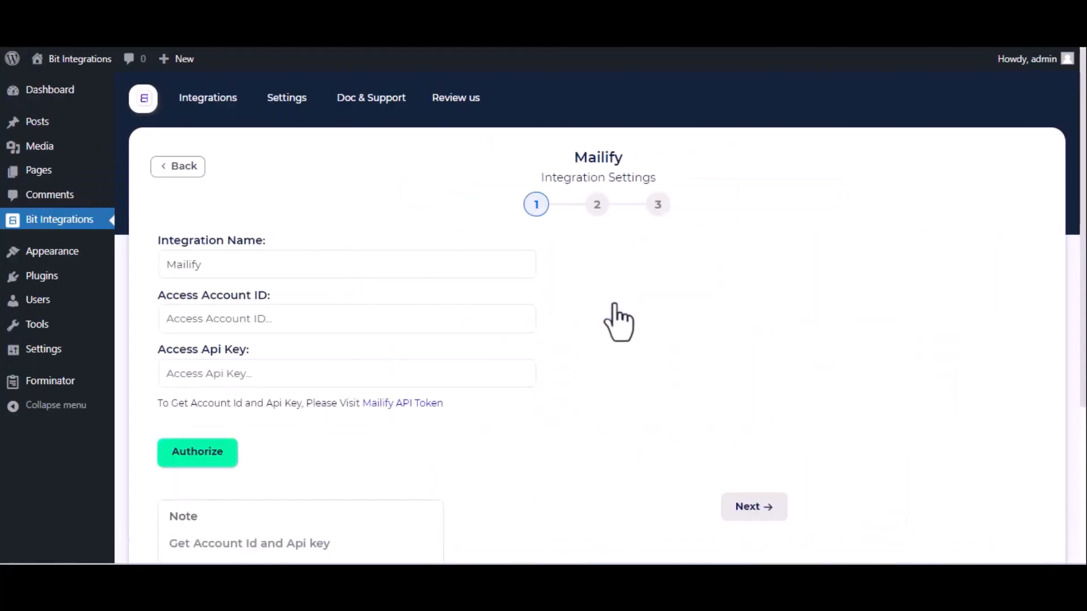
Step: Check the Integration Name and Access Api Key fields, then follow the Mailify API Token link
left_click(218, 264)
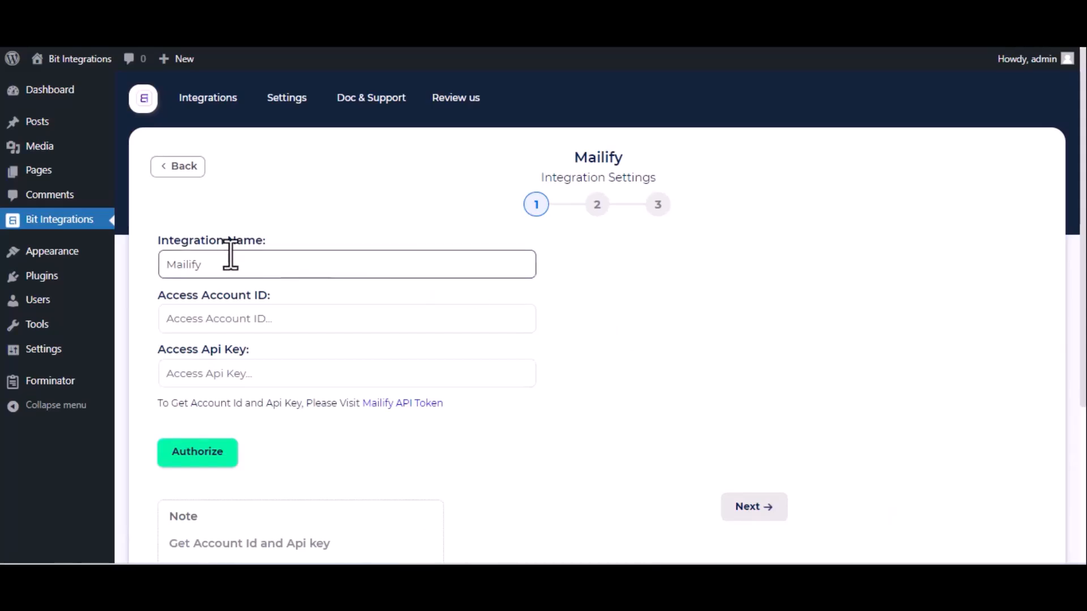
left_click(222, 366)
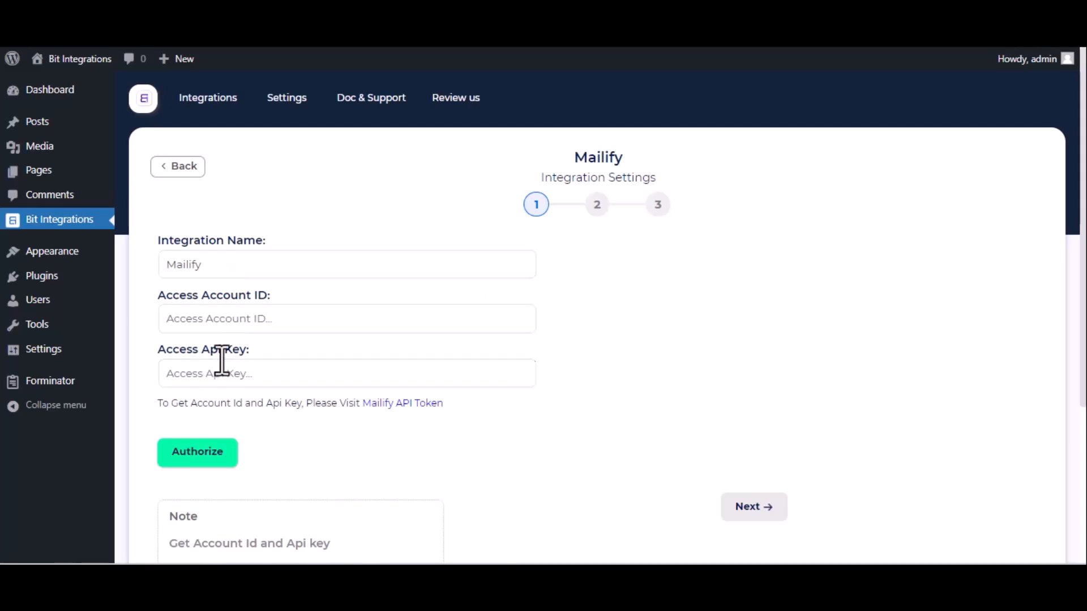
left_click(400, 405)
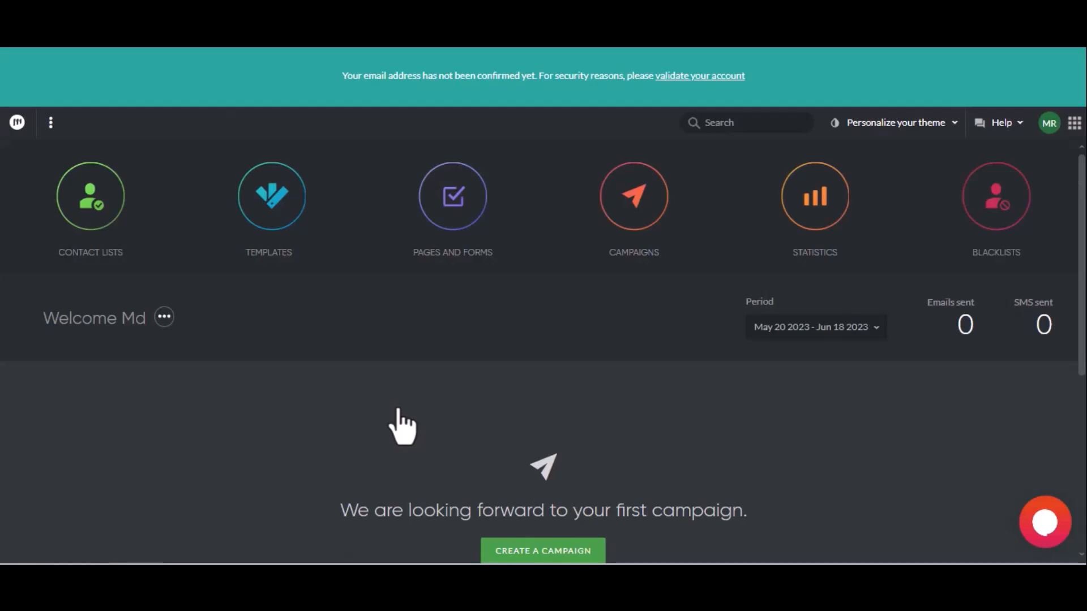
left_click(1050, 135)
left_click(944, 230)
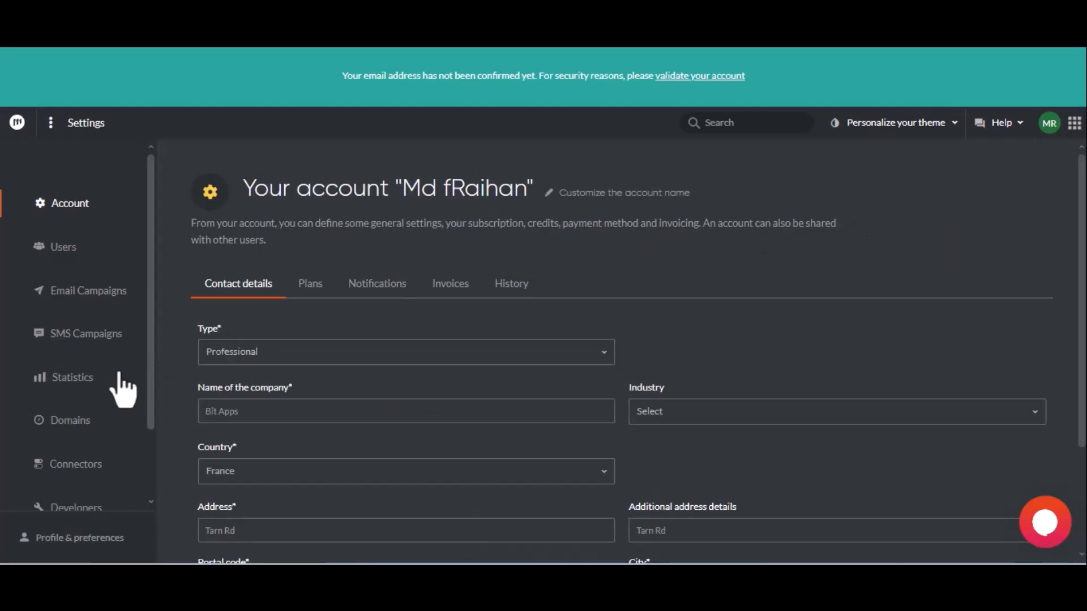
scroll(119, 379, "down", 2)
left_click(108, 422)
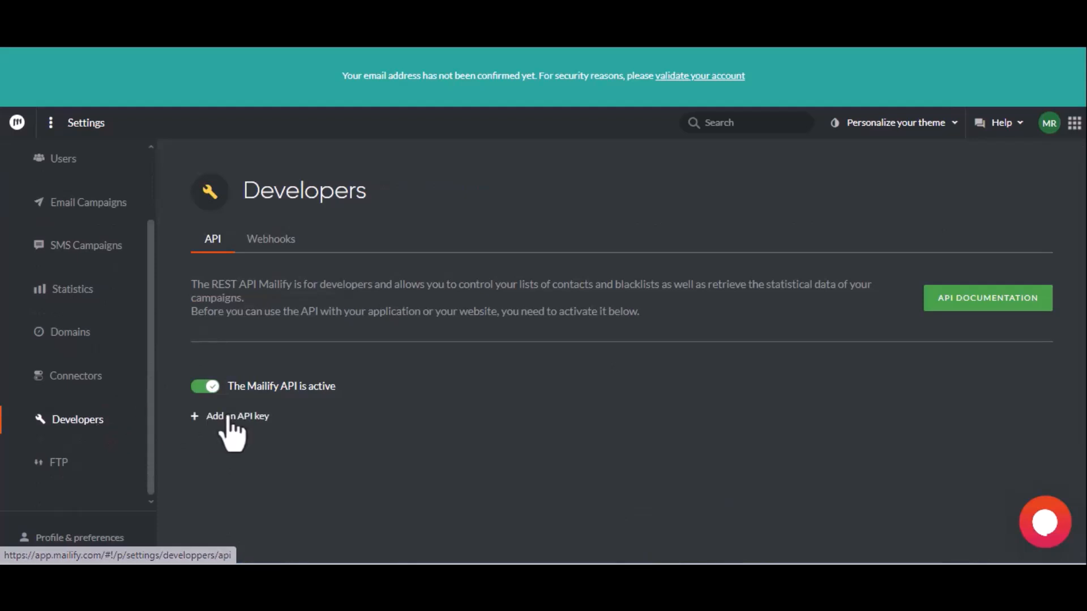
Step: Create an API key described 'For Bit Integrations' and copy its account number
left_click(220, 418)
left_click(230, 444)
type("F")
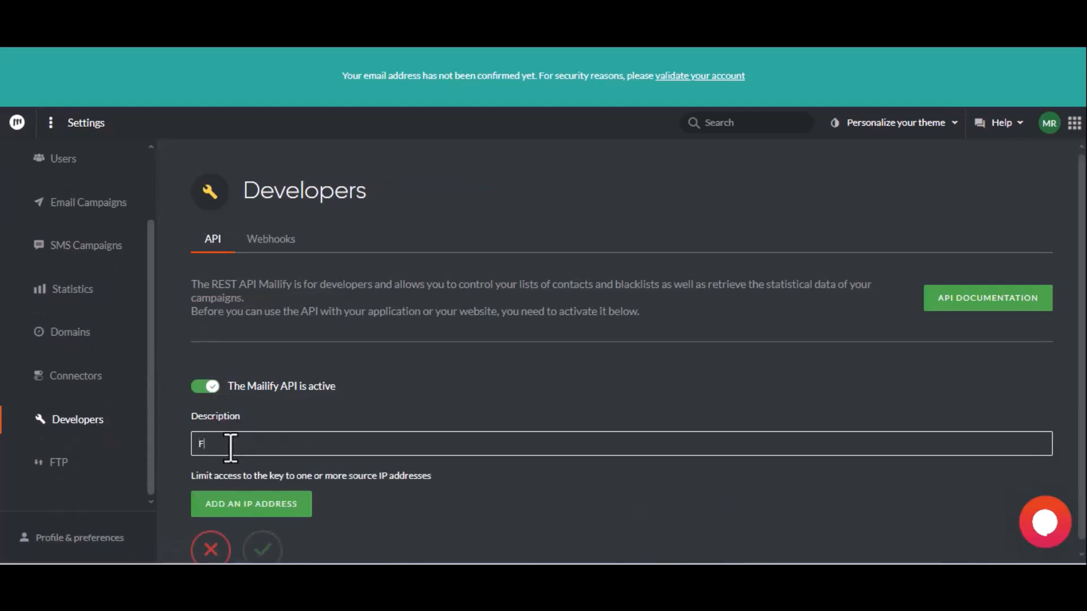
type("or Bit Integrations")
left_click(265, 548)
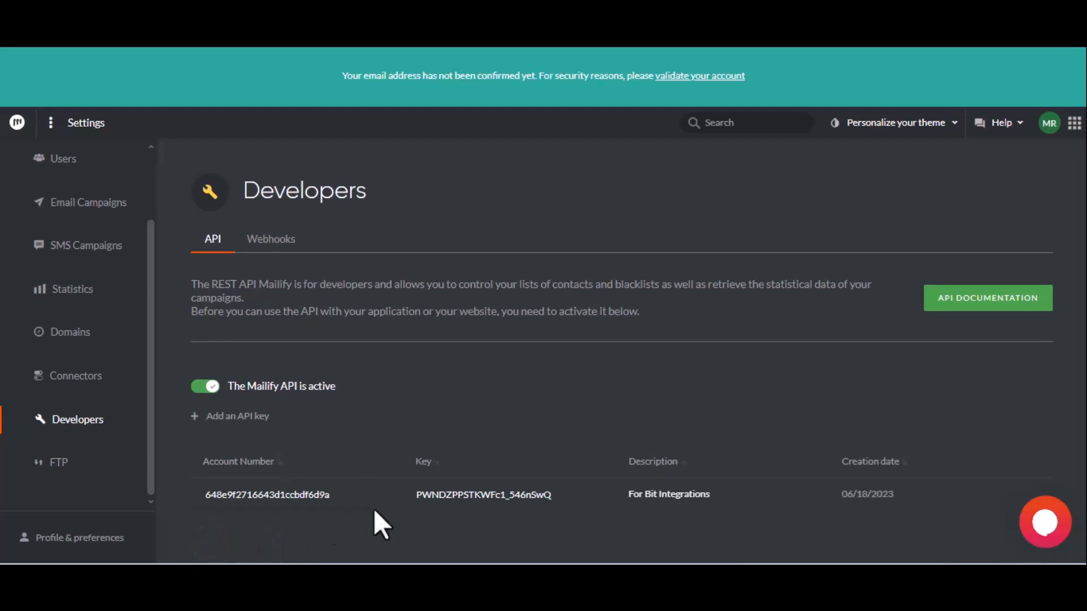
left_click(266, 495)
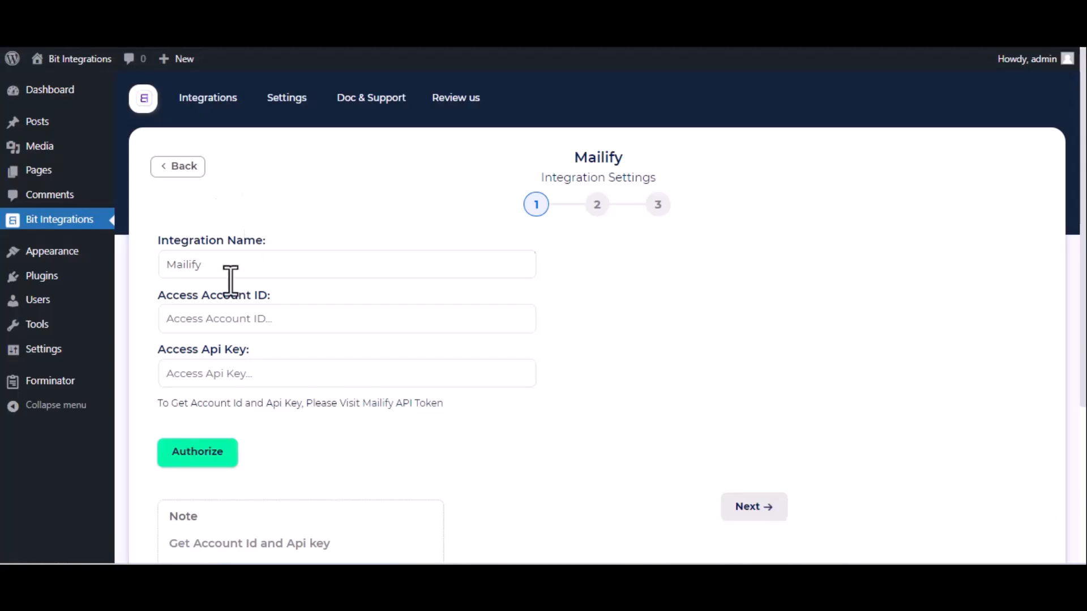
Step: Paste the account ID and Mailify API key into the settings and authorize the connection
left_click(217, 321)
key("ctrl+v")
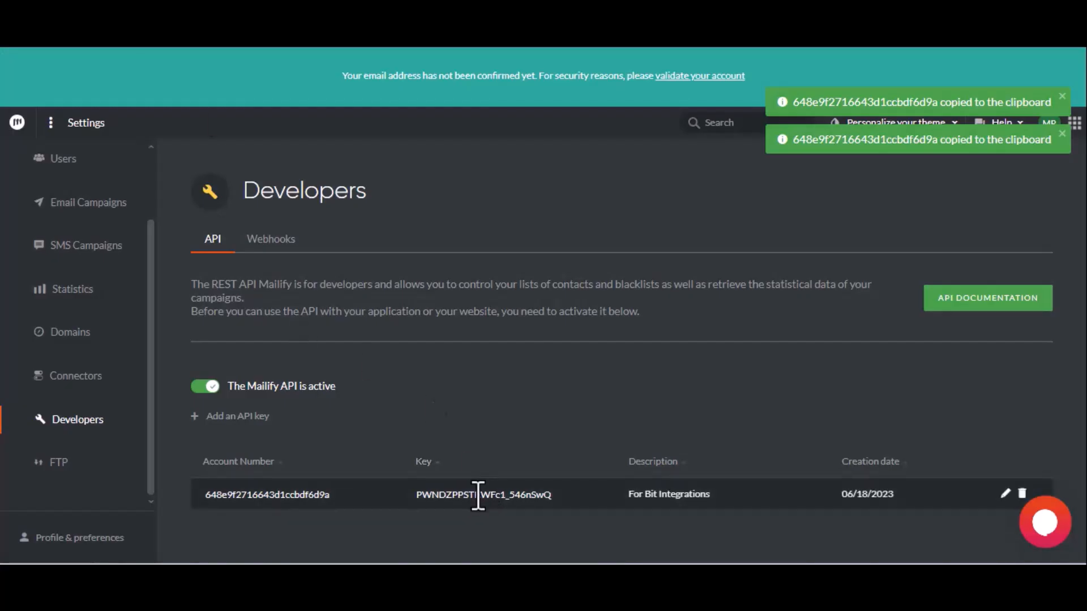
left_click(478, 495)
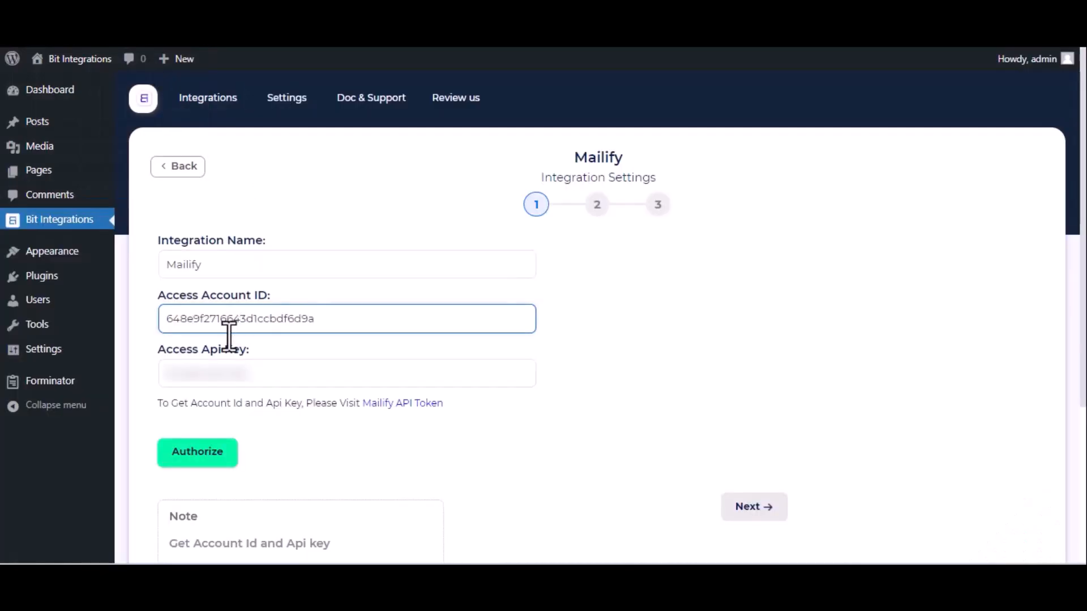
left_click(229, 371)
key("ctrl+v")
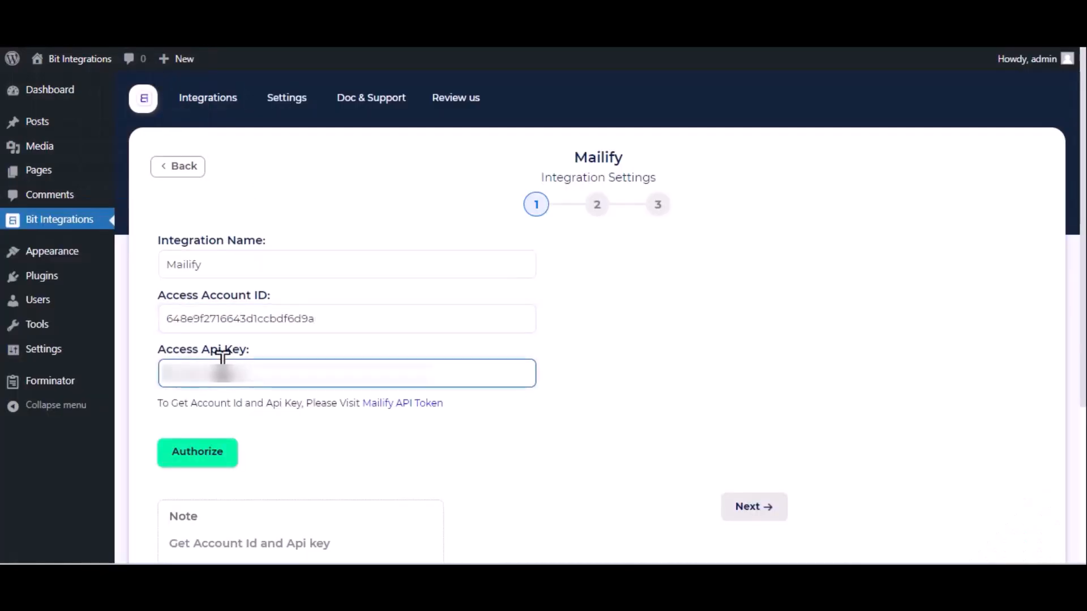
left_click(207, 455)
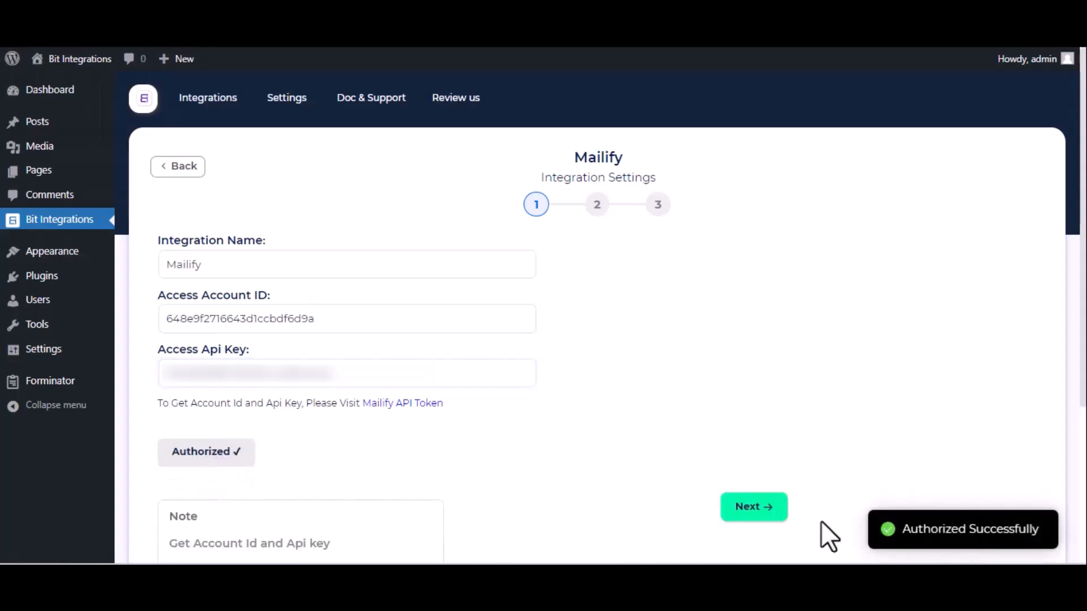
Step: Select the Contacts list and map the form's Email-1 field to Email
left_click(758, 516)
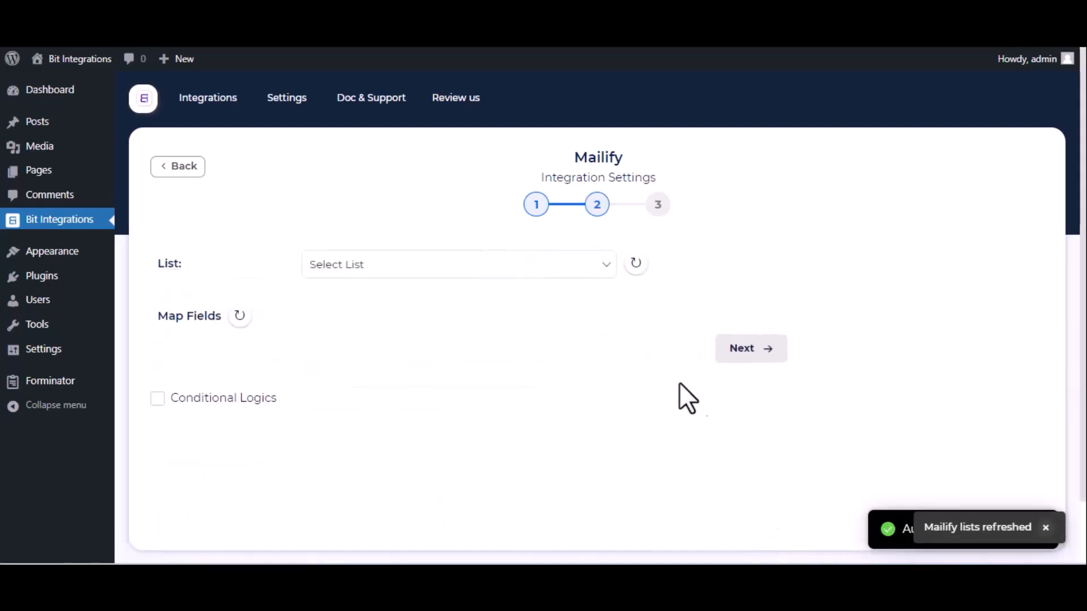
left_click(559, 273)
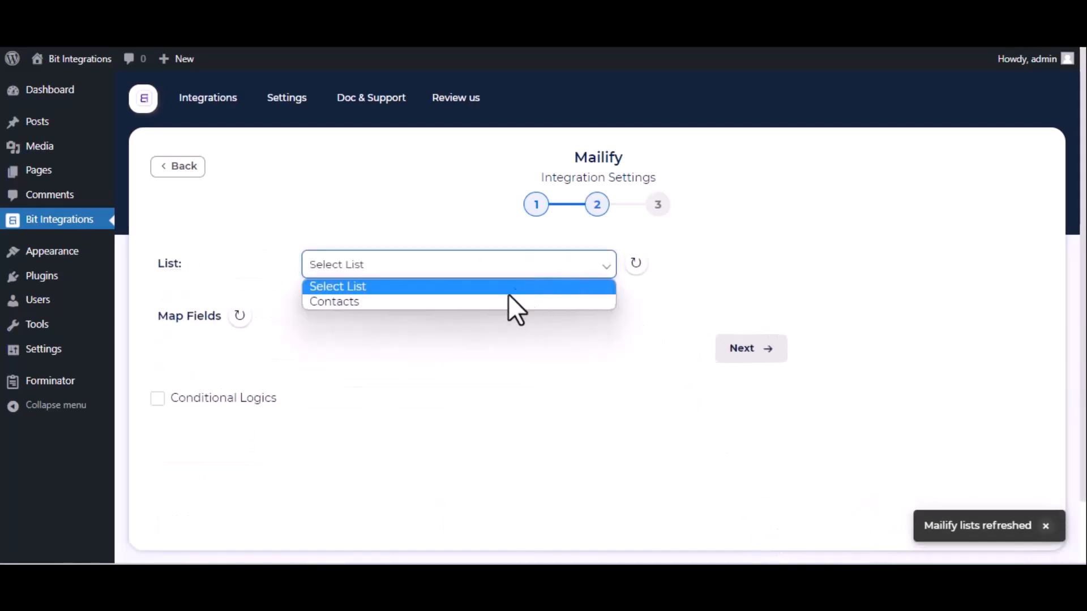
left_click(501, 302)
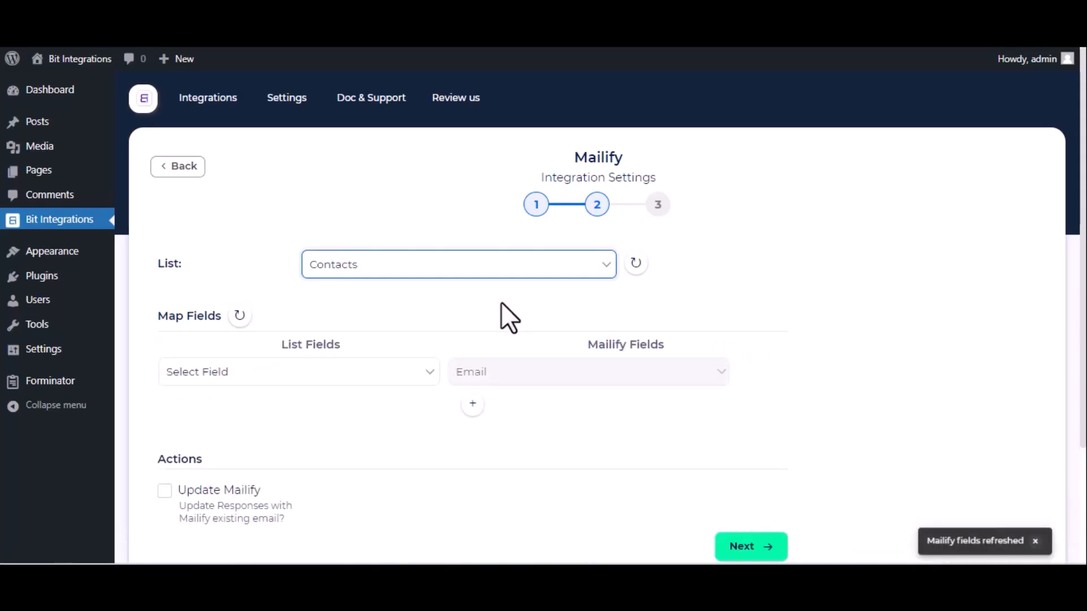
left_click(318, 377)
left_click(280, 442)
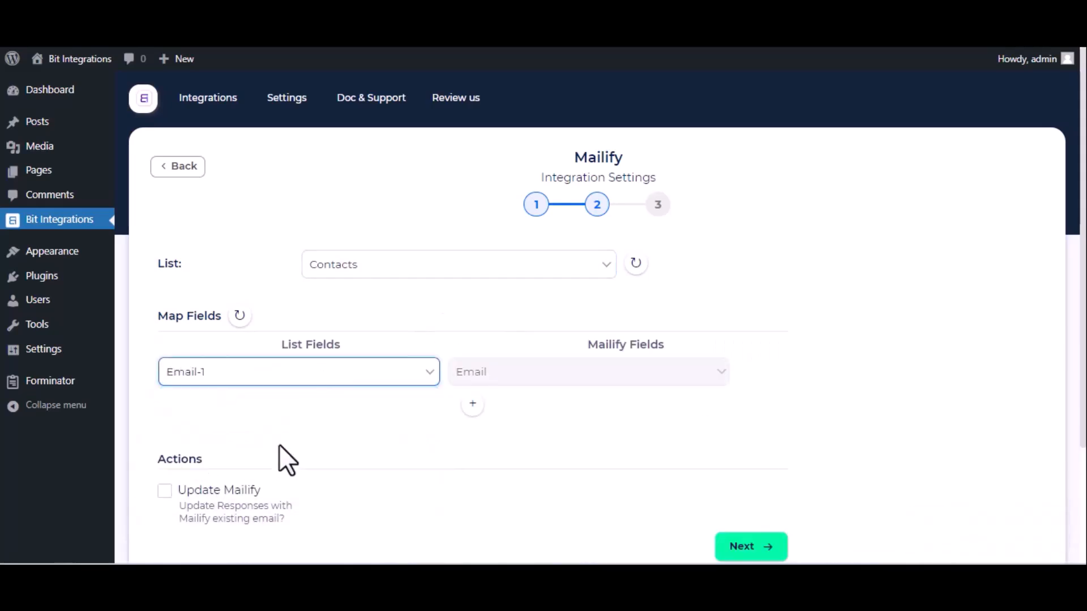
Step: Add mappings Name-1 to First name and Phone-1 to Mobile phone number, then continue
left_click(473, 406)
left_click(364, 418)
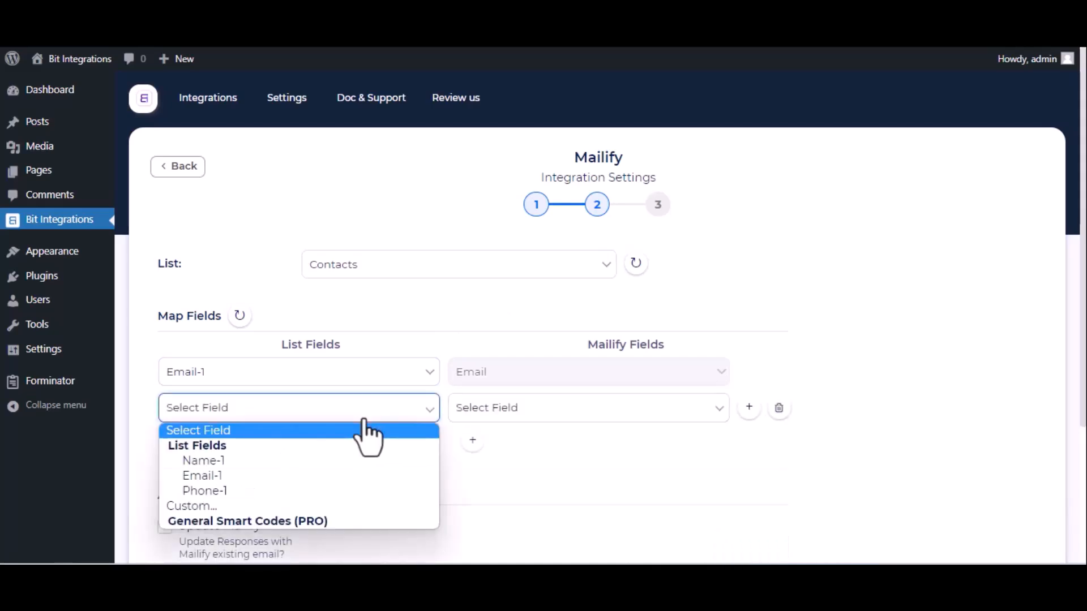
left_click(267, 468)
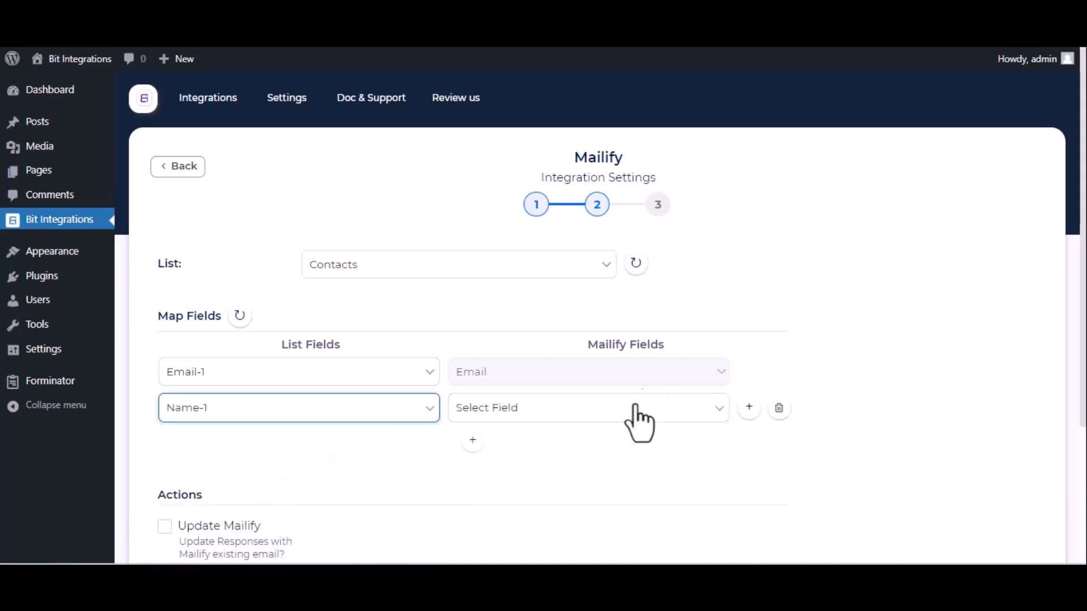
left_click(633, 405)
left_click(537, 476)
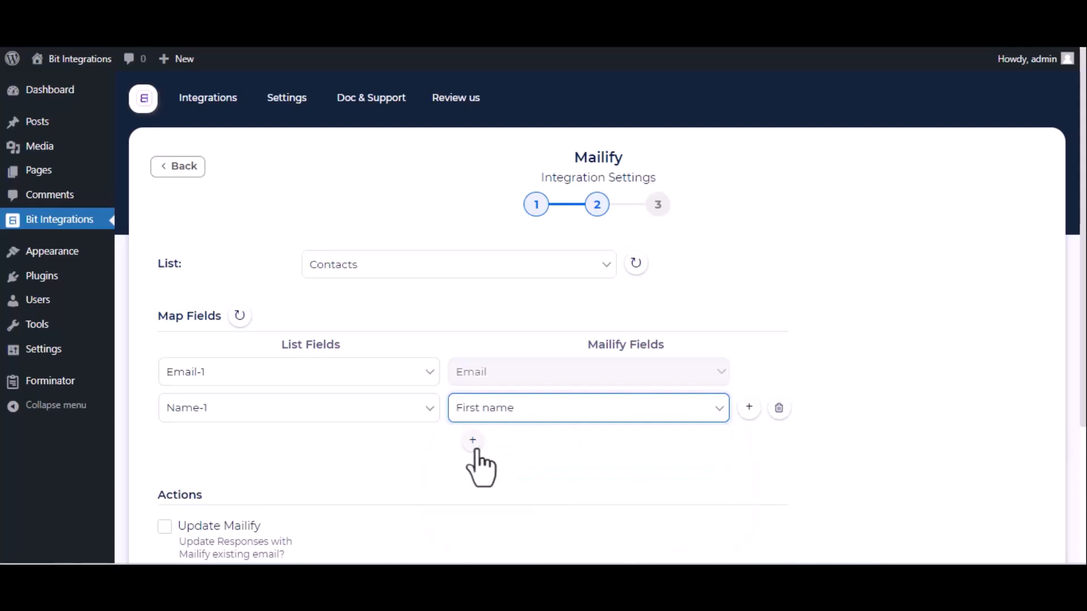
left_click(473, 440)
left_click(409, 443)
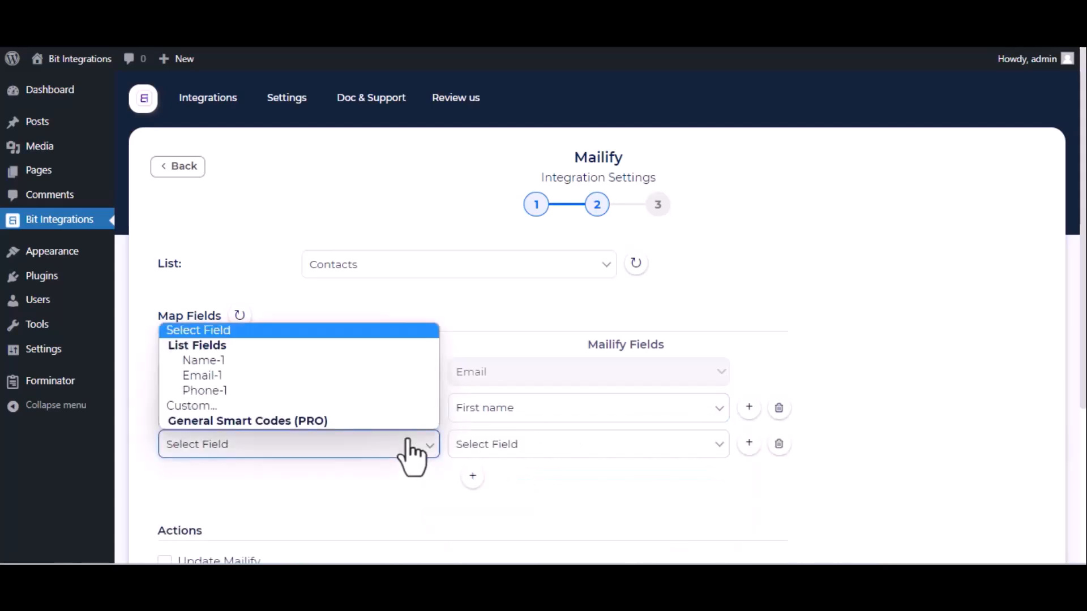
left_click(312, 393)
left_click(534, 450)
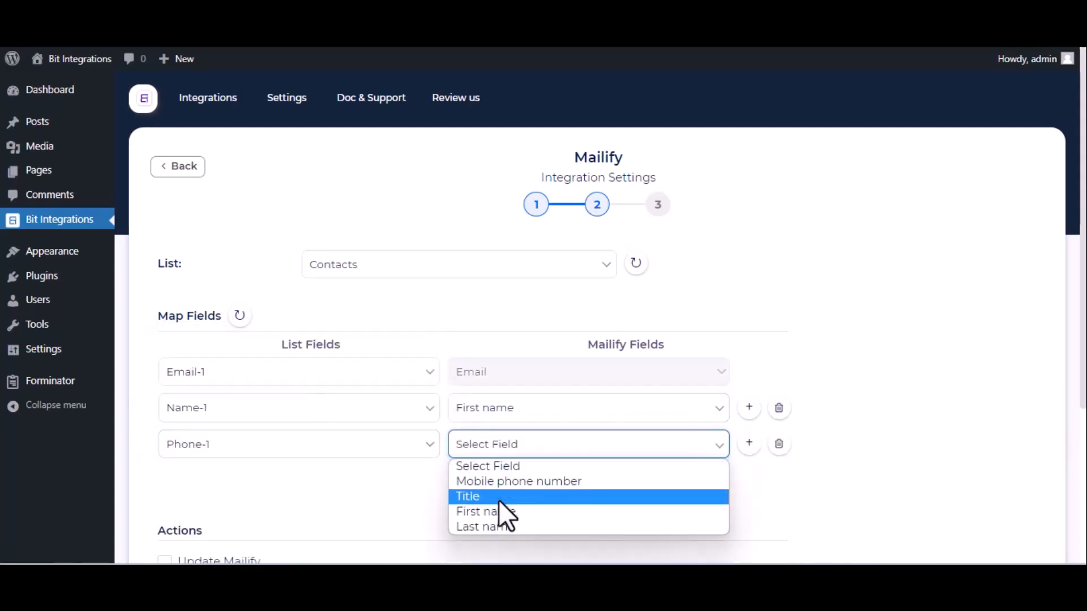
left_click(506, 484)
scroll(507, 485, "down", 4)
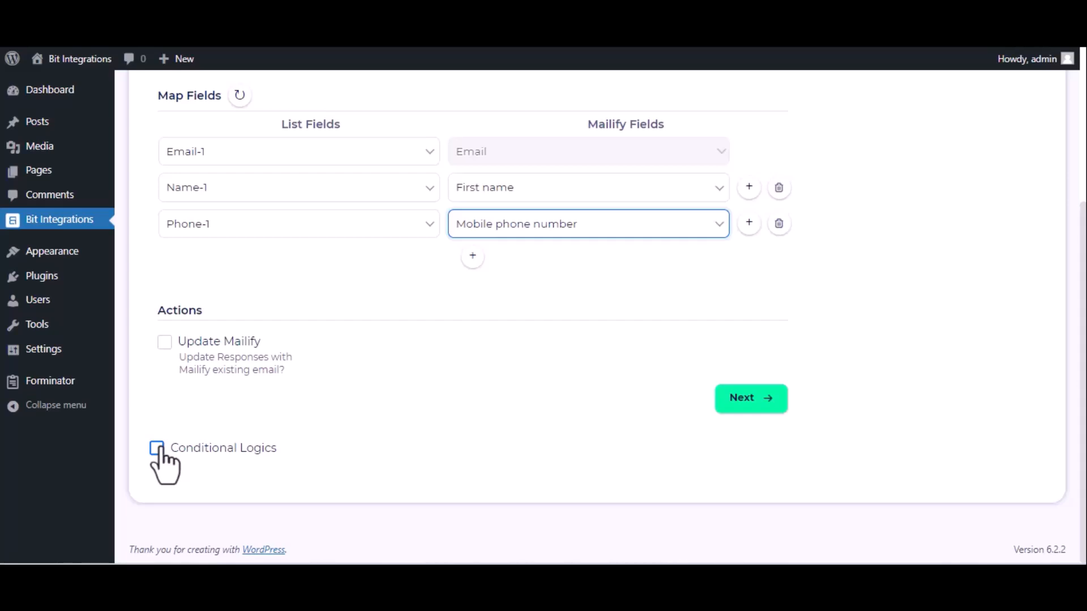
left_click(733, 403)
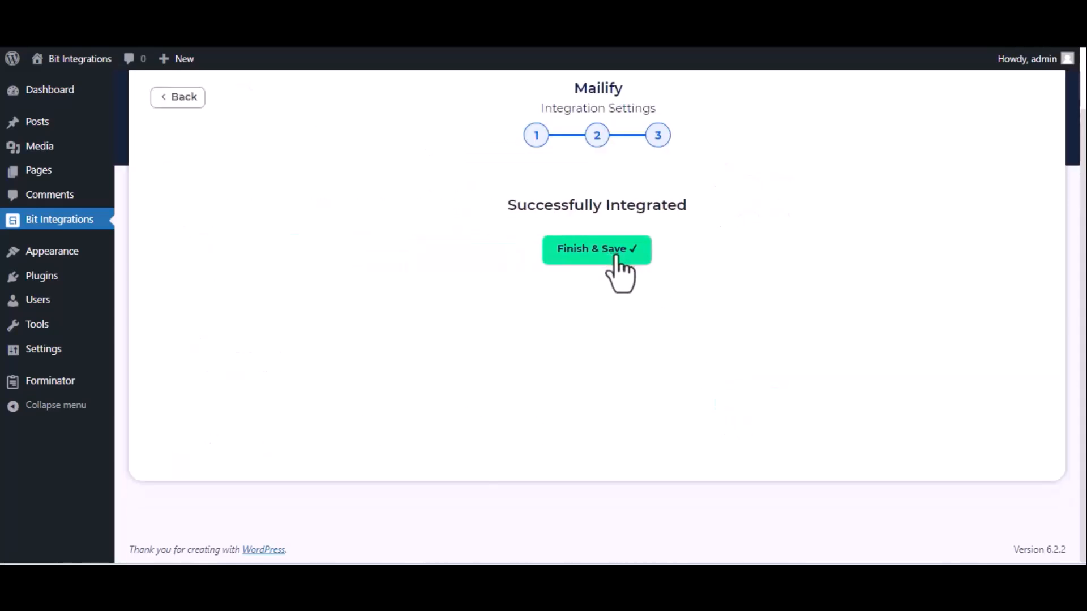
Step: Finish and save the flow, then enter name Bit Integrations and an email address in the form
left_click(616, 256)
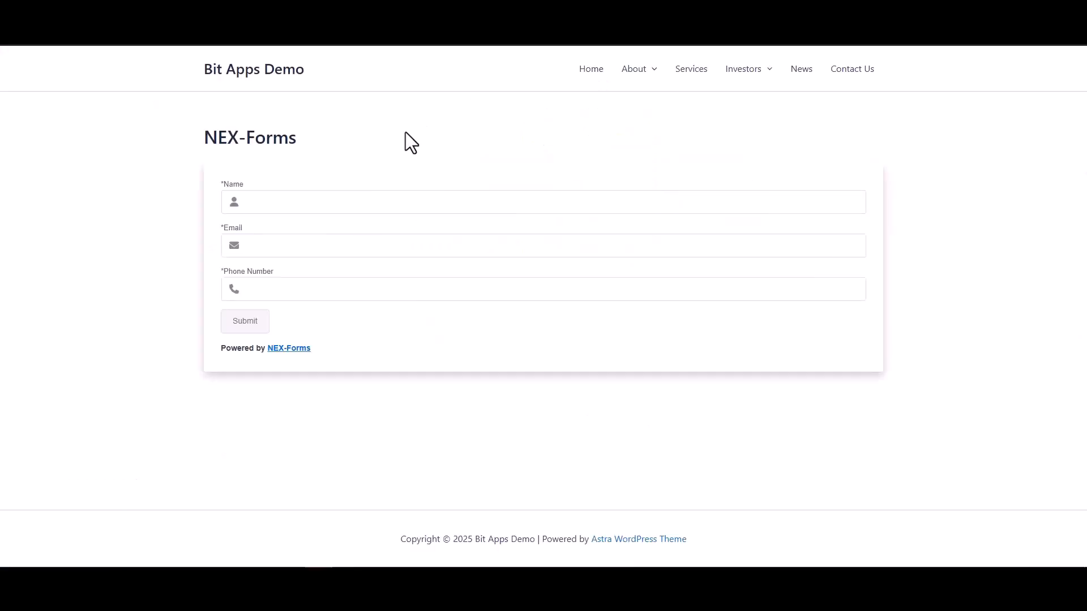
left_click(425, 196)
type("Bit")
type(" In")
type("tegrat")
type("ion")
type("s")
Step: Add a phone number and submit the test entry
left_click(763, 292)
type("444555666")
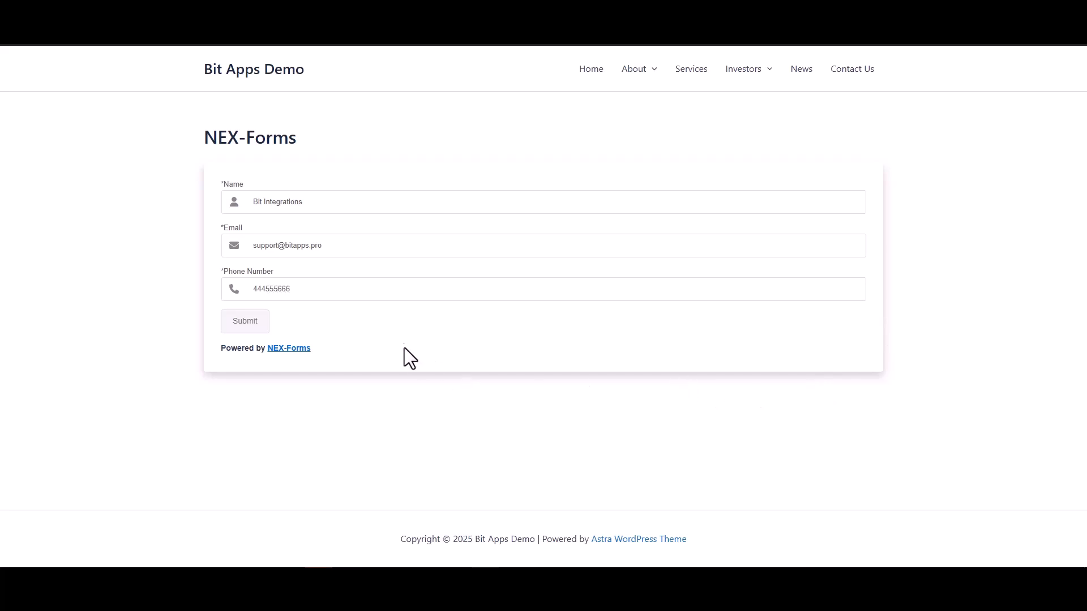
left_click(254, 325)
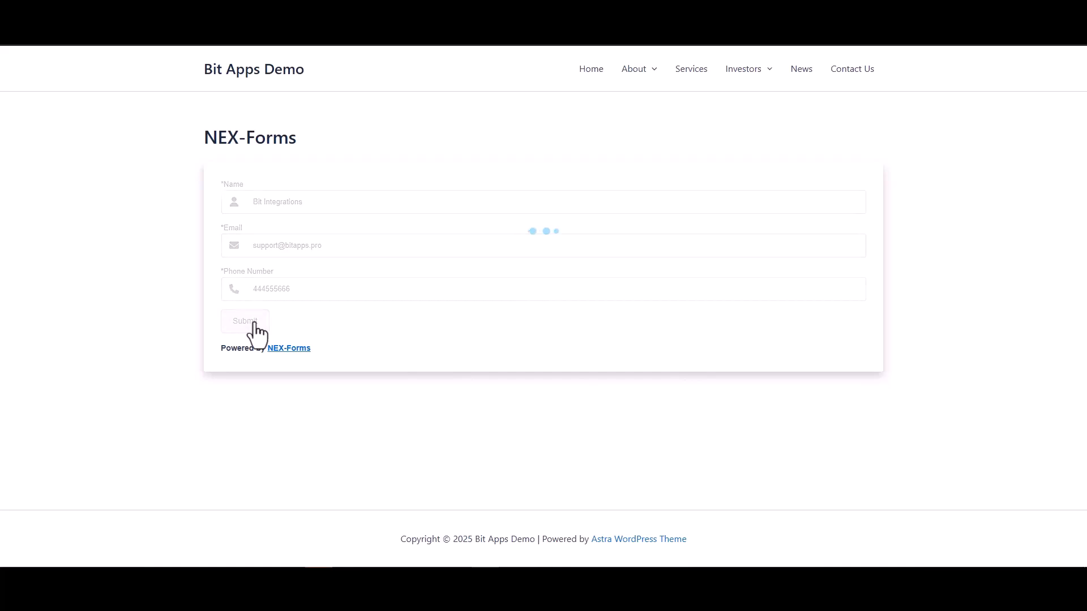